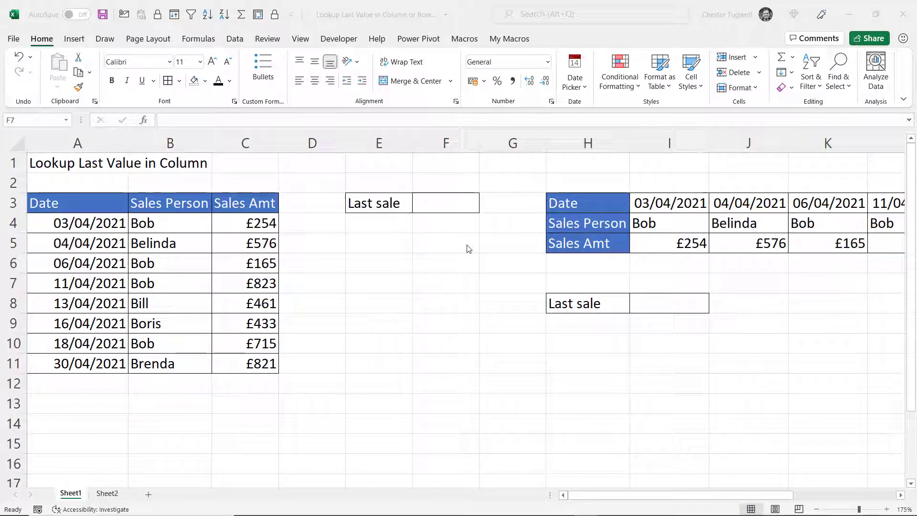
# Enter =C4:C20<>"" in F3 to flag non-blank sales amounts as TRUE/FALSE down column F
pyautogui.click(449, 206)
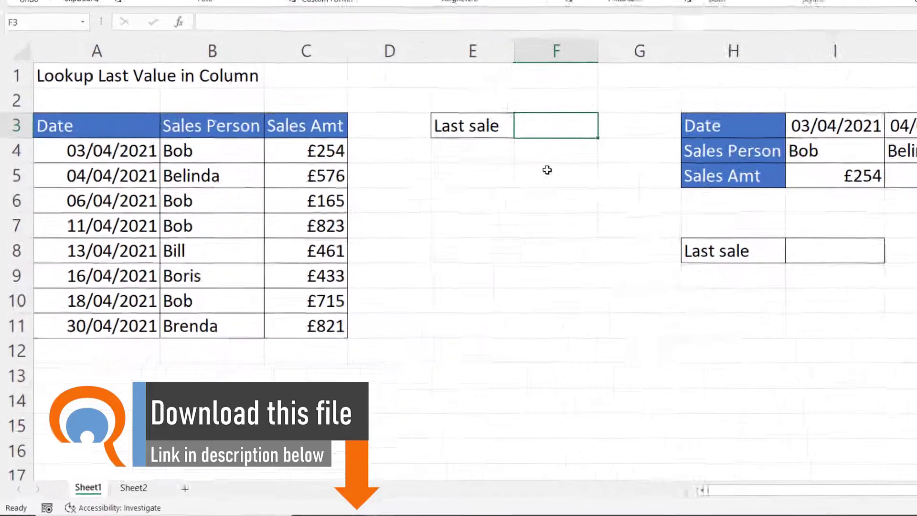
pyautogui.write('=')
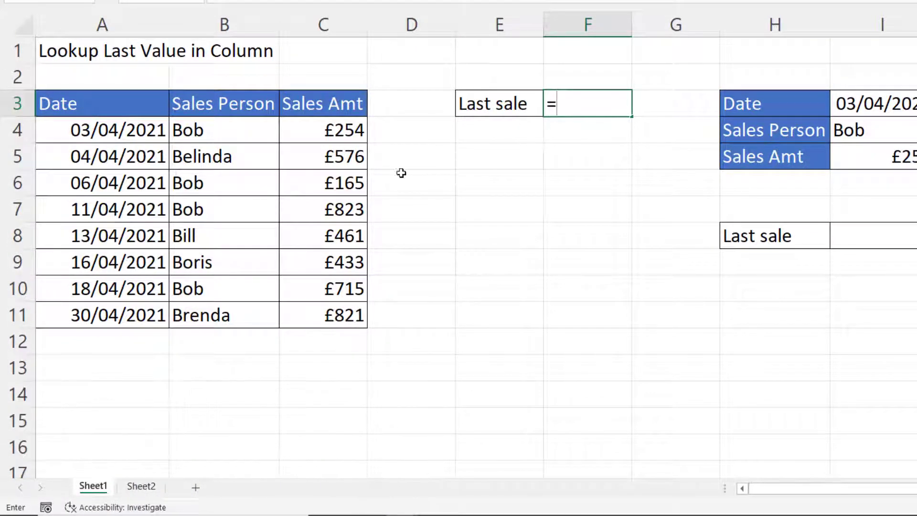
pyautogui.moveTo(340, 128); pyautogui.dragTo(338, 364)
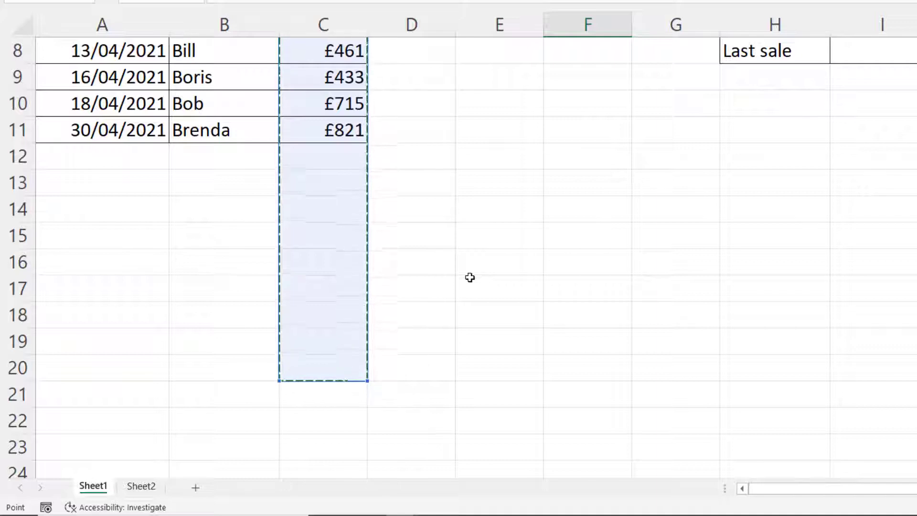
pyautogui.scroll(3, 624, 253)
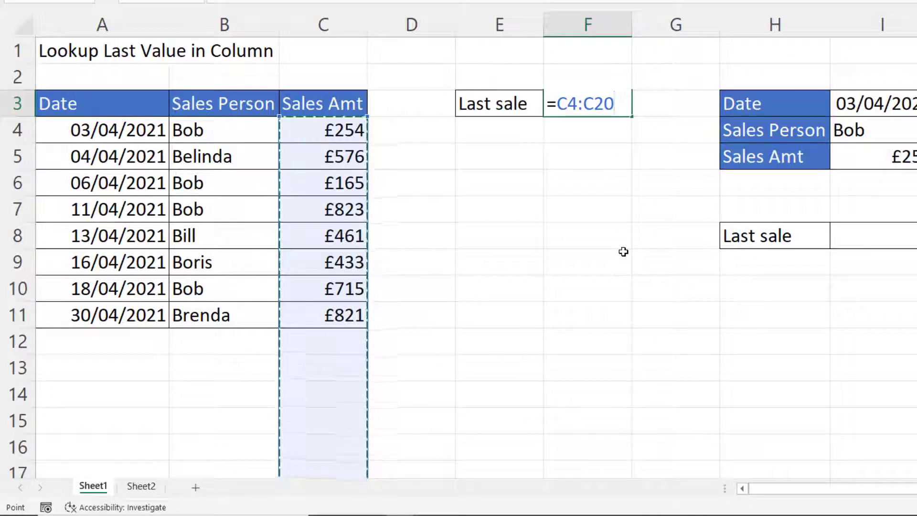
pyautogui.write('<')
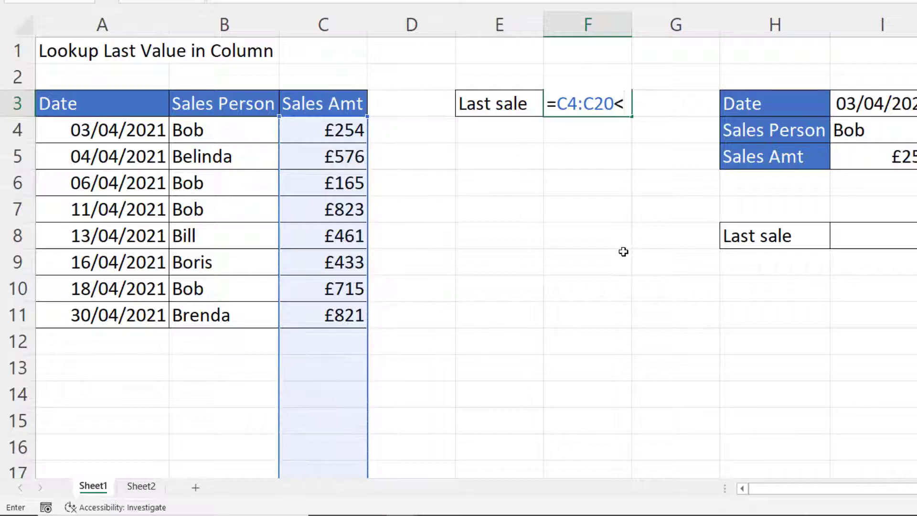
pyautogui.write('>"')
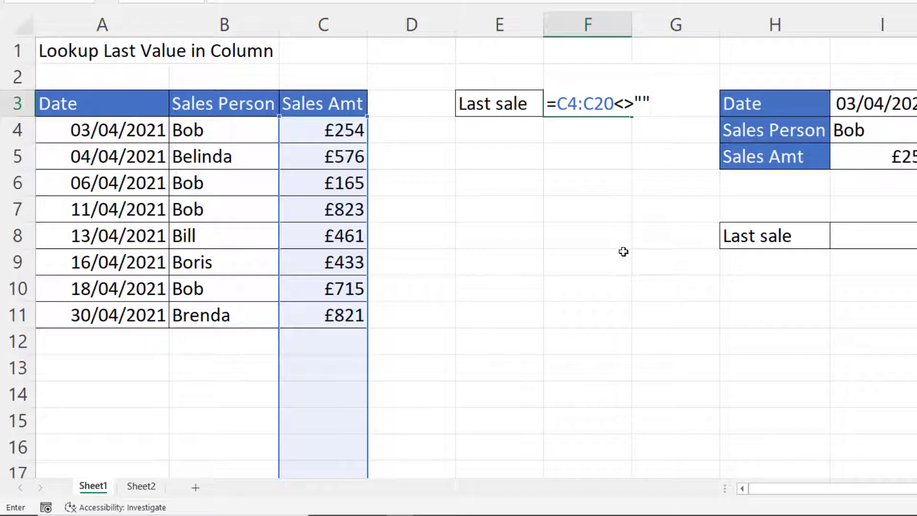
pyautogui.press('Return')
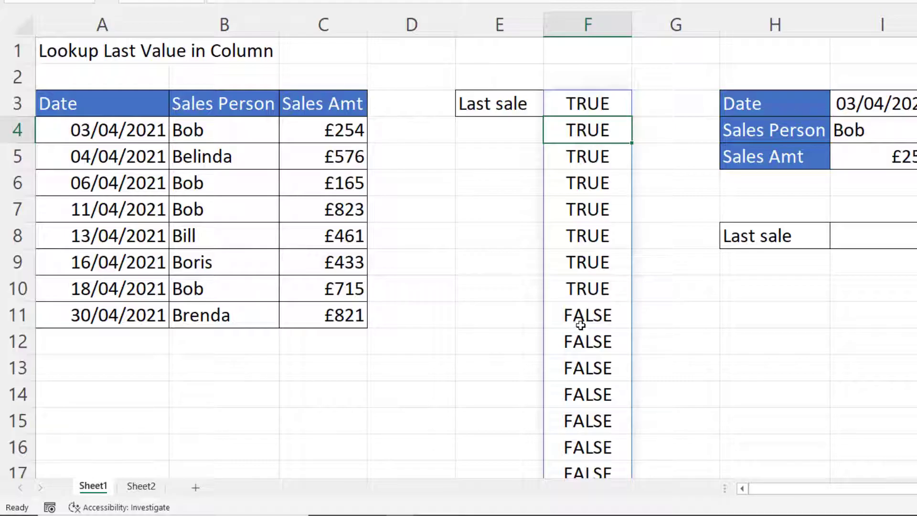
# Evaluate the C4:C20<>"" part of F3 with F9 to see its TRUE/FALSE array, then undo
pyautogui.click(603, 103)
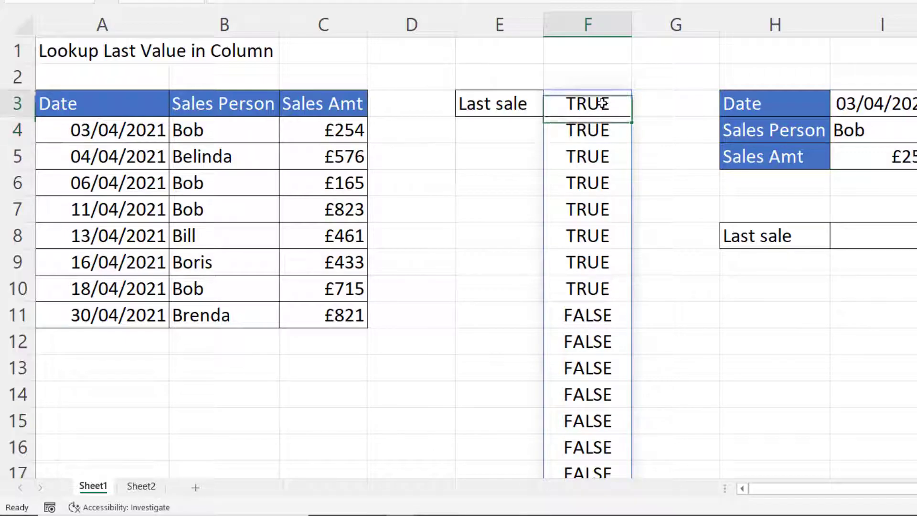
pyautogui.doubleClick(602, 102)
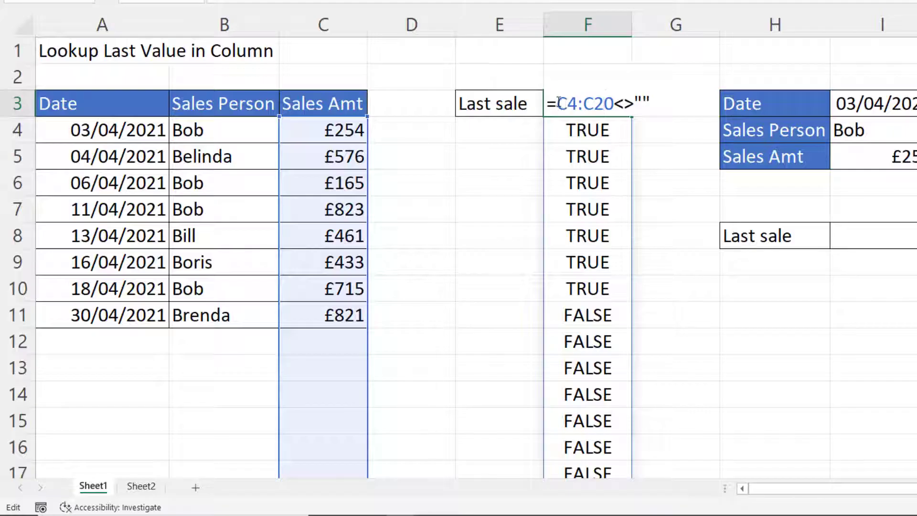
pyautogui.moveTo(559, 102); pyautogui.dragTo(657, 103)
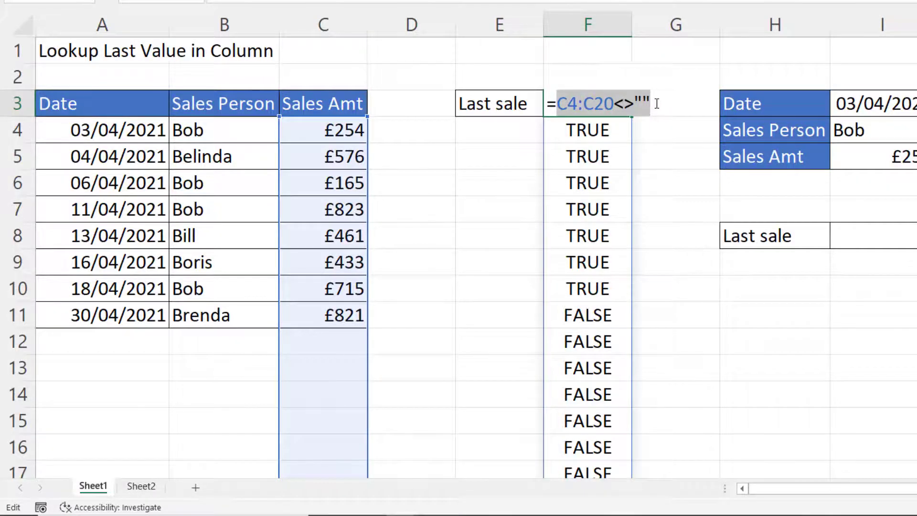
pyautogui.press('F9')
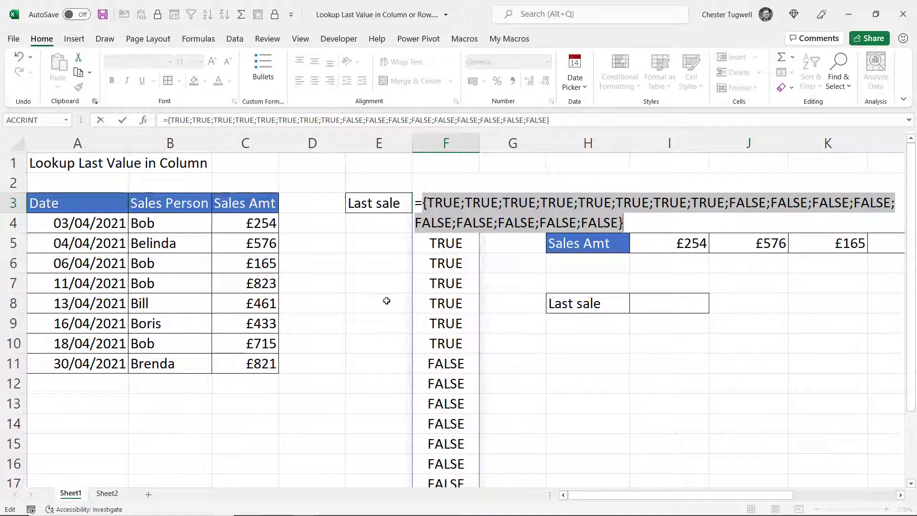
pyautogui.hotkey('ctrl', 'z')
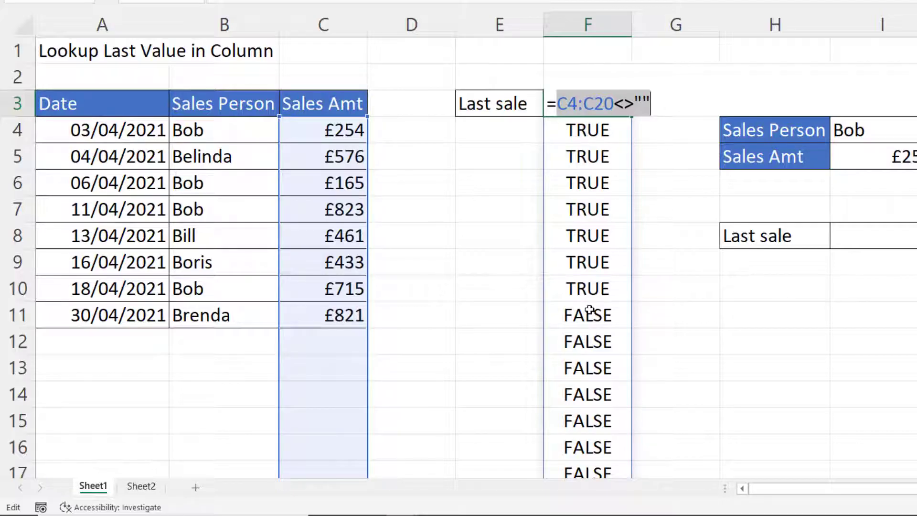
# Change F3 to =1/(C4:C20<>"") so filled rows give 1 and blank rows #DIV/0!
pyautogui.click(558, 103)
pyautogui.write('1')
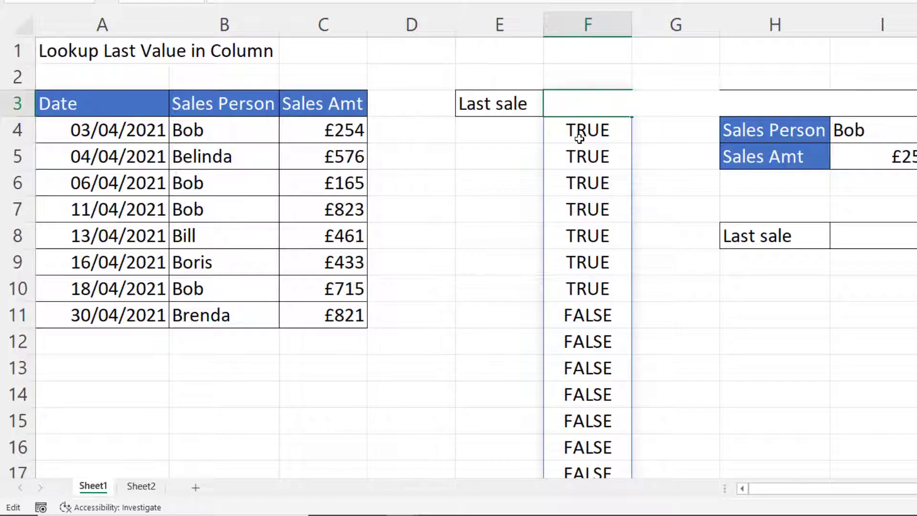
pyautogui.write('/(')
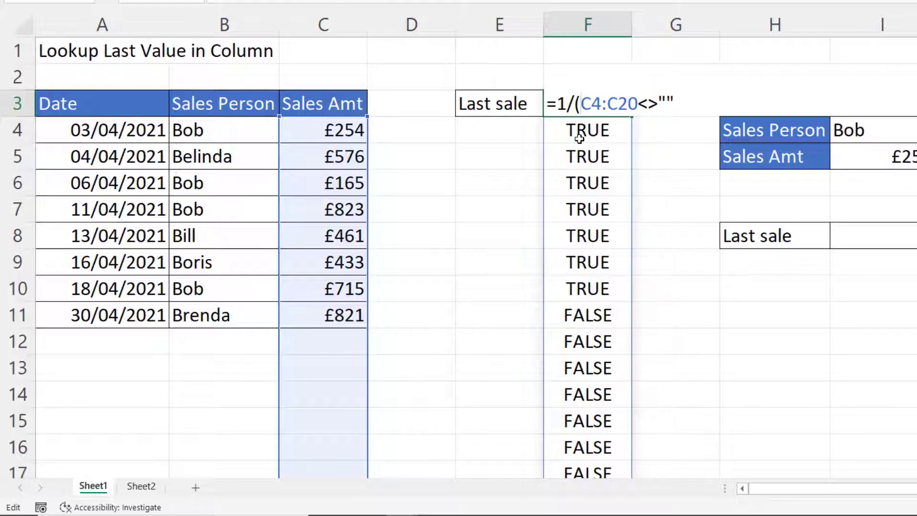
pyautogui.click(684, 106)
pyautogui.write(')')
pyautogui.press('Return')
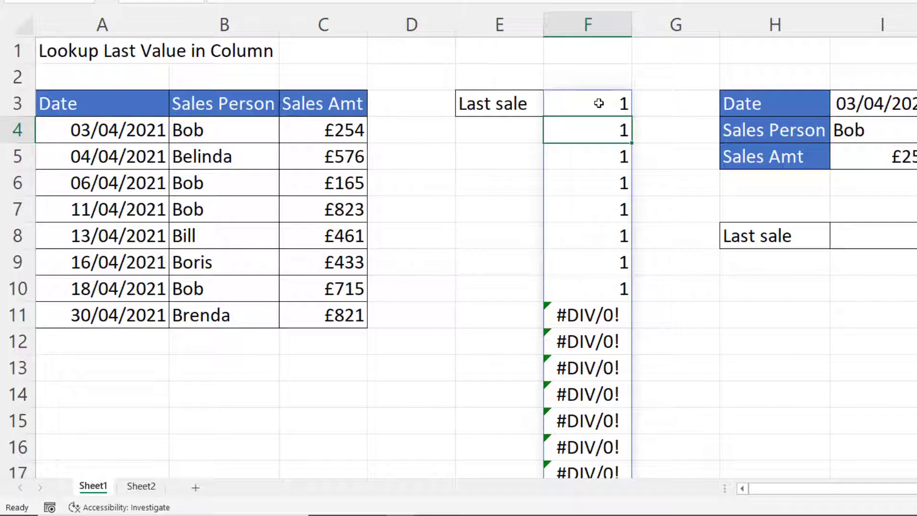
# Wrap F3 in LOOKUP(2, … and preview 1/(C4:C20<>"") as eight 1s then #DIV/0! errors
pyautogui.doubleClick(598, 104)
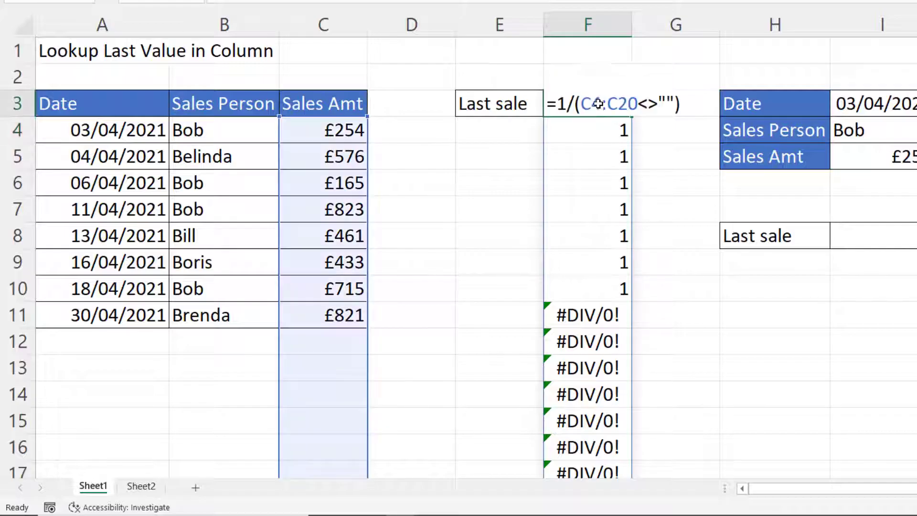
pyautogui.click(559, 105)
pyautogui.write('LOOKUP')
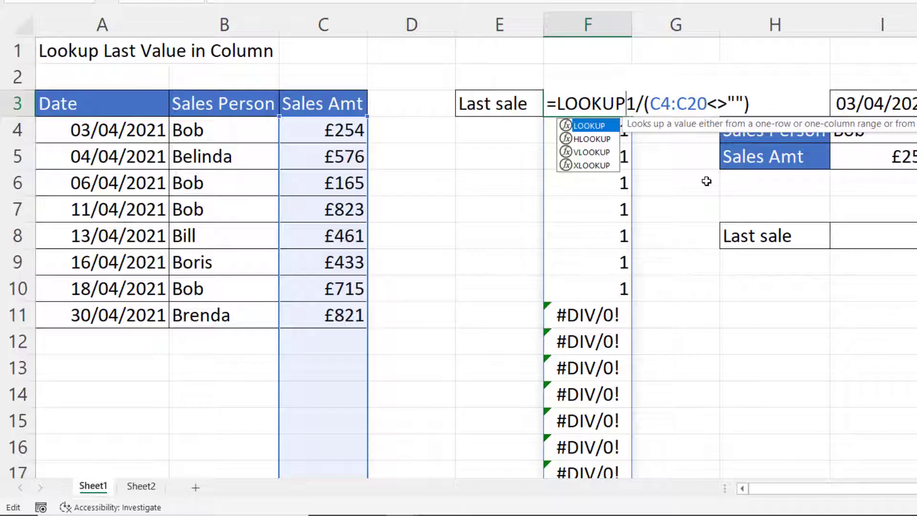
pyautogui.write('(')
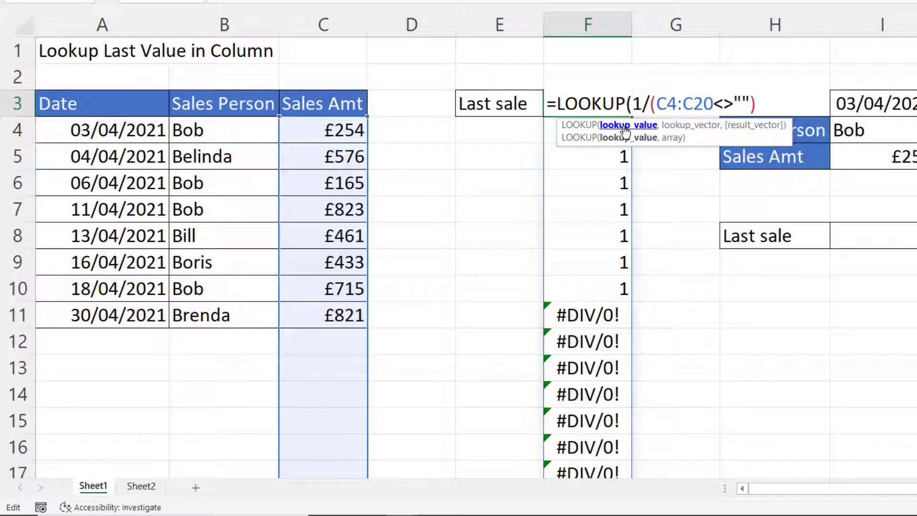
pyautogui.write('2')
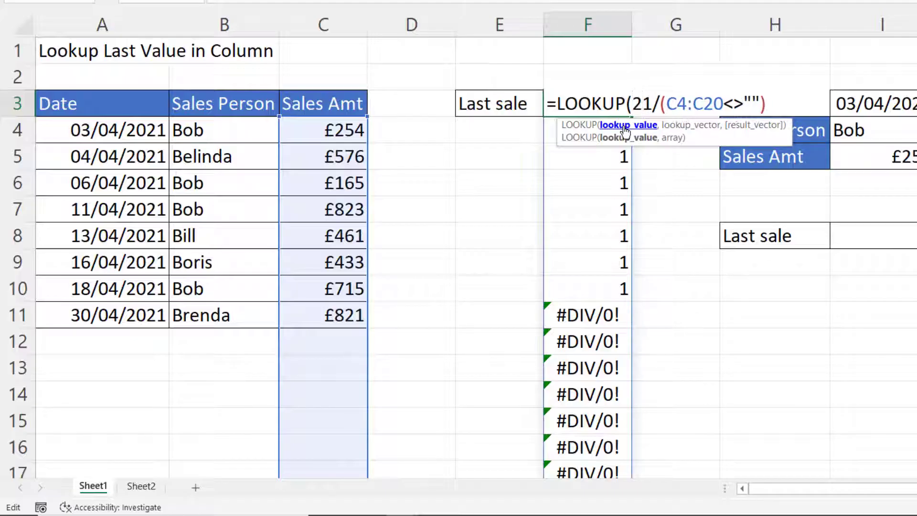
pyautogui.write(',')
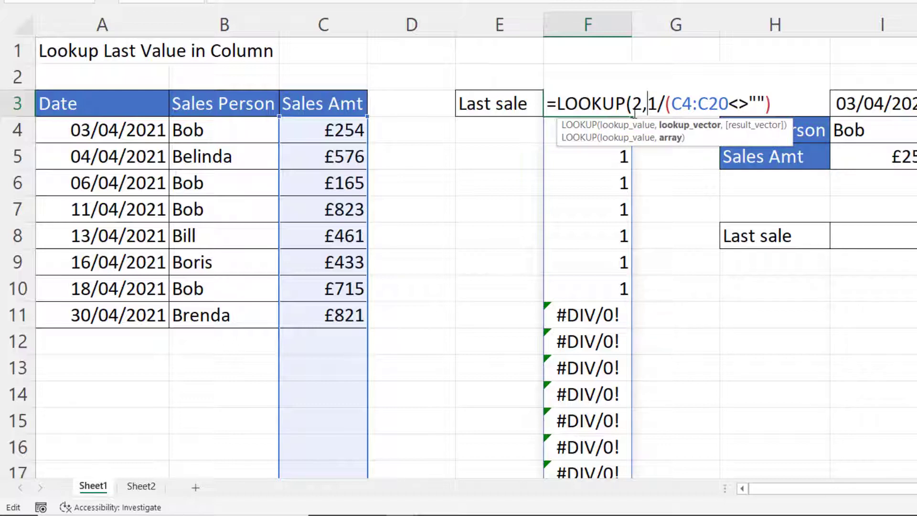
pyautogui.moveTo(647, 104); pyautogui.dragTo(792, 105)
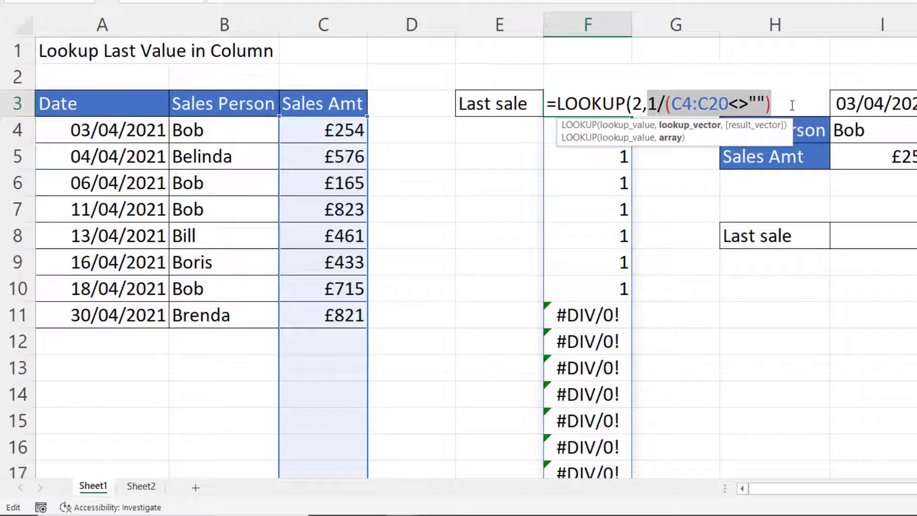
pyautogui.press('F9')
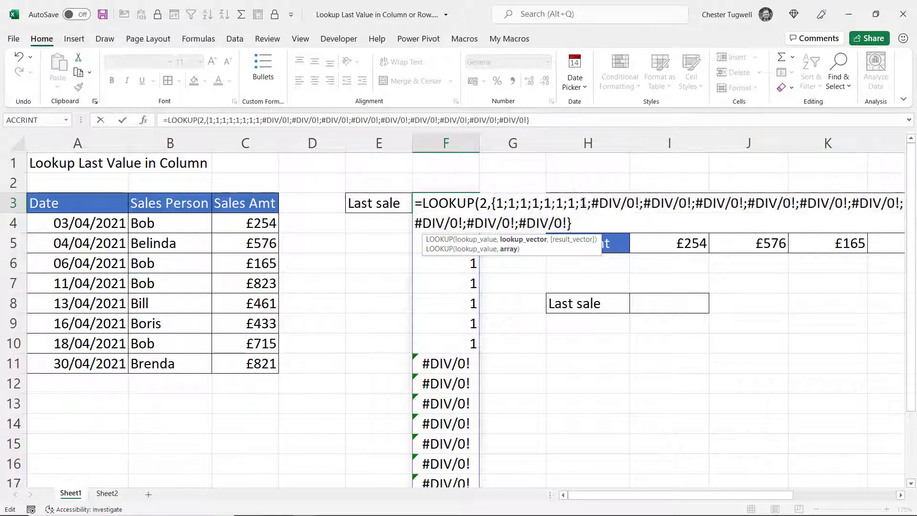
# Undo the F9 preview and add a comma after 1/(C4:C20<>"") in F3's LOOKUP formula
pyautogui.doubleClick(584, 203)
pyautogui.hotkey('ctrl', 'z')
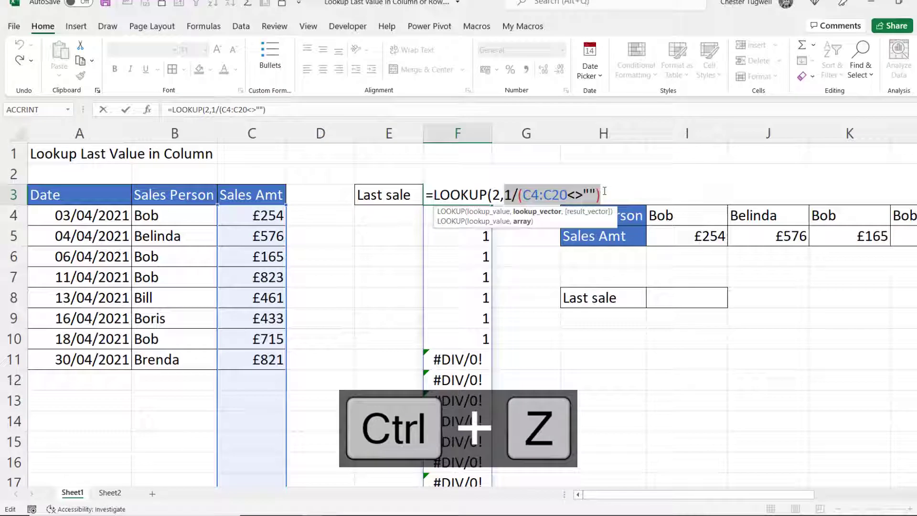
pyautogui.click(583, 203)
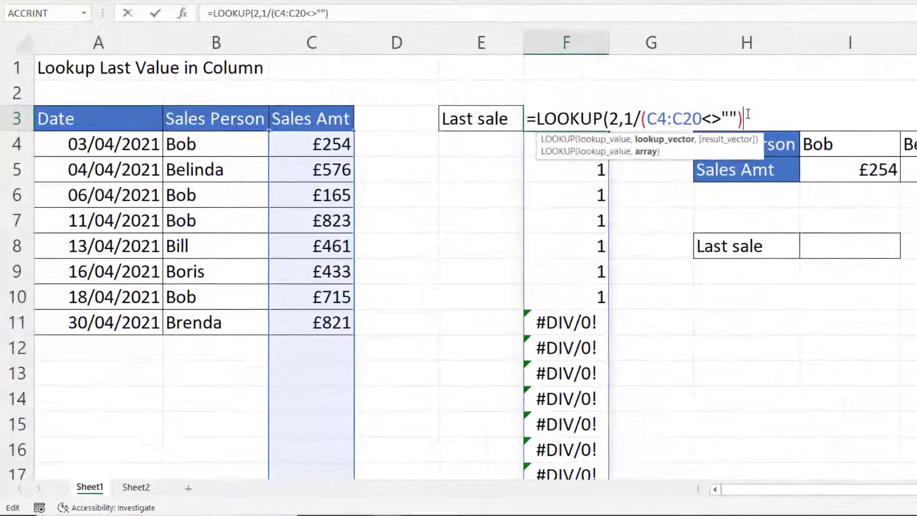
pyautogui.write(',')
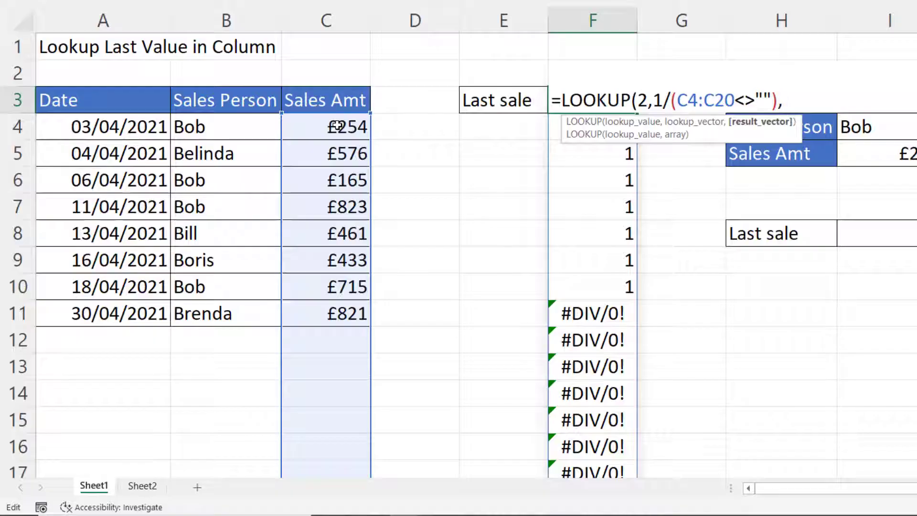
# Complete F3 as =LOOKUP(2,1/(C4:C20<>""),C4:C20), returning the last sale amount 821
pyautogui.moveTo(338, 126); pyautogui.dragTo(306, 445)
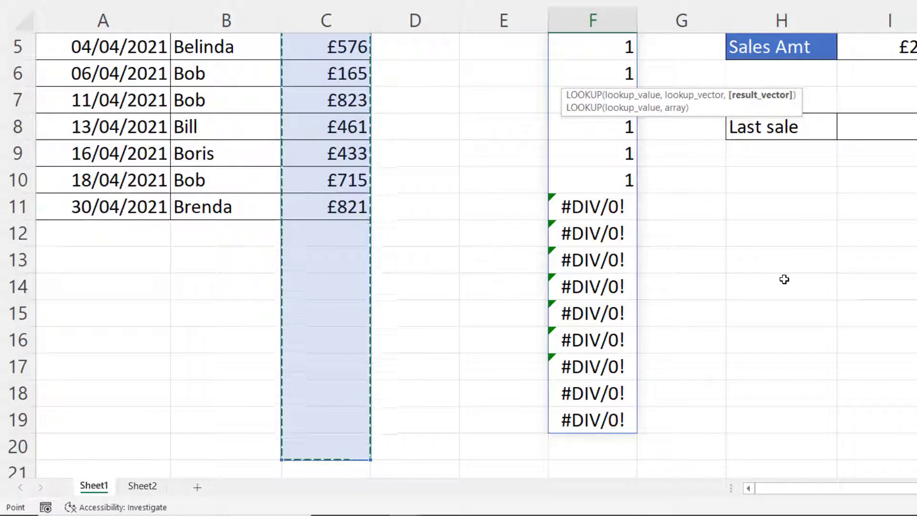
pyautogui.scroll(2, 785, 279)
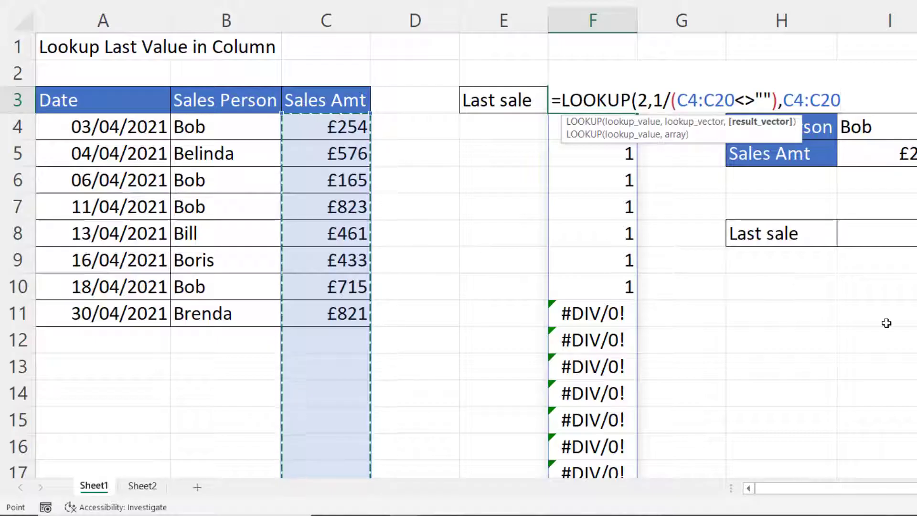
pyautogui.write(')')
pyautogui.press('Return')
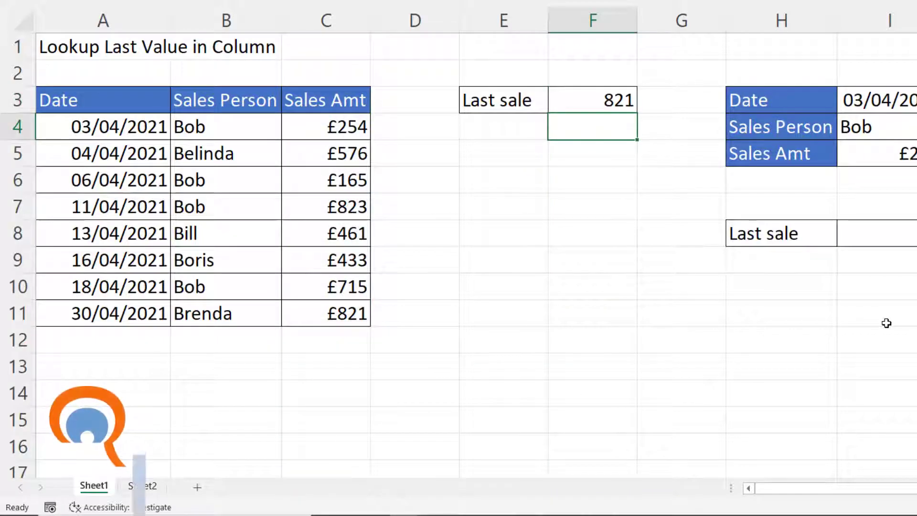
# Enter a new sale amount of 567 in C12
pyautogui.click(348, 334)
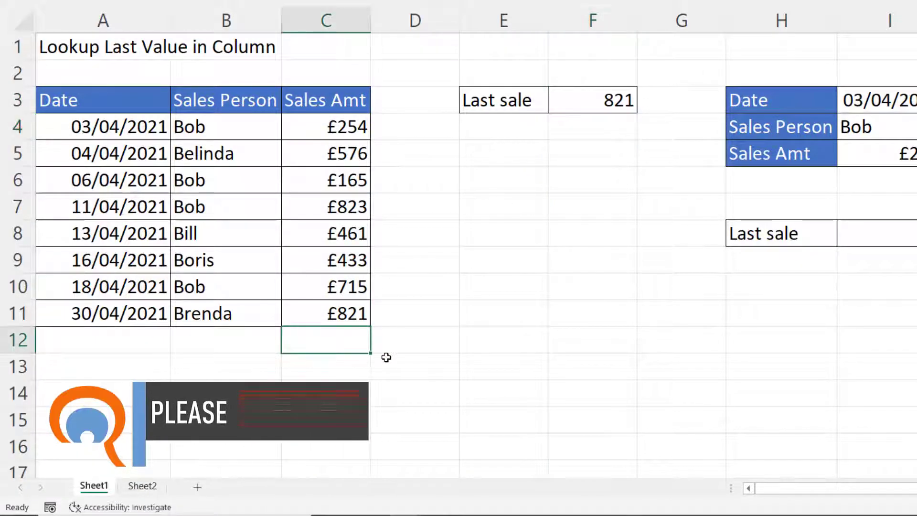
pyautogui.write('56')
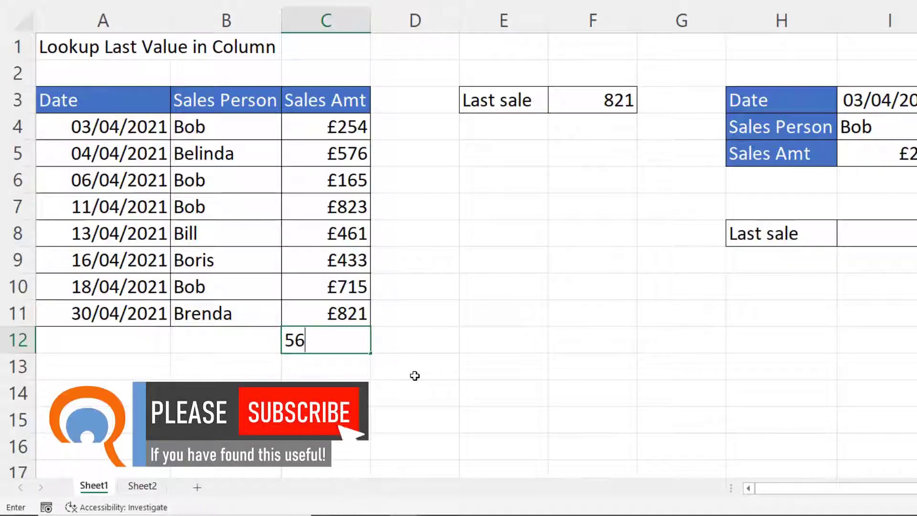
pyautogui.write('72')
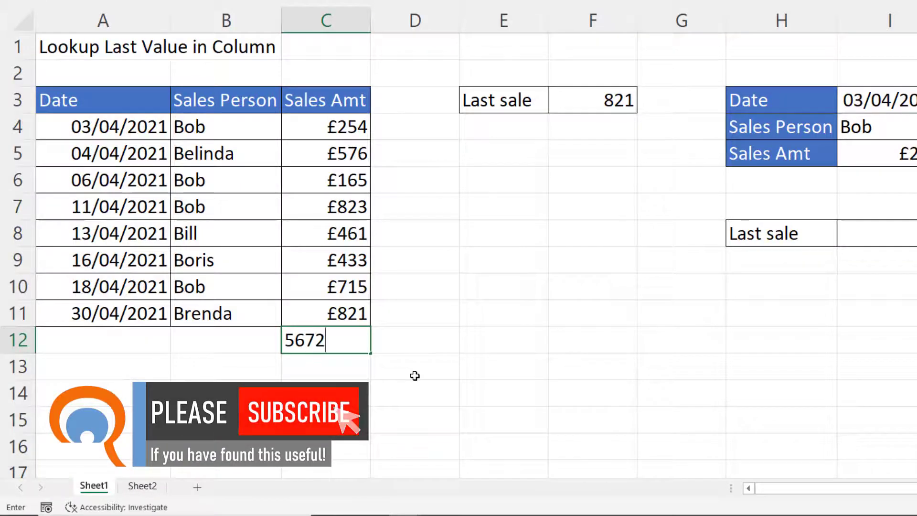
pyautogui.press('BackSpace')
pyautogui.press('Return')
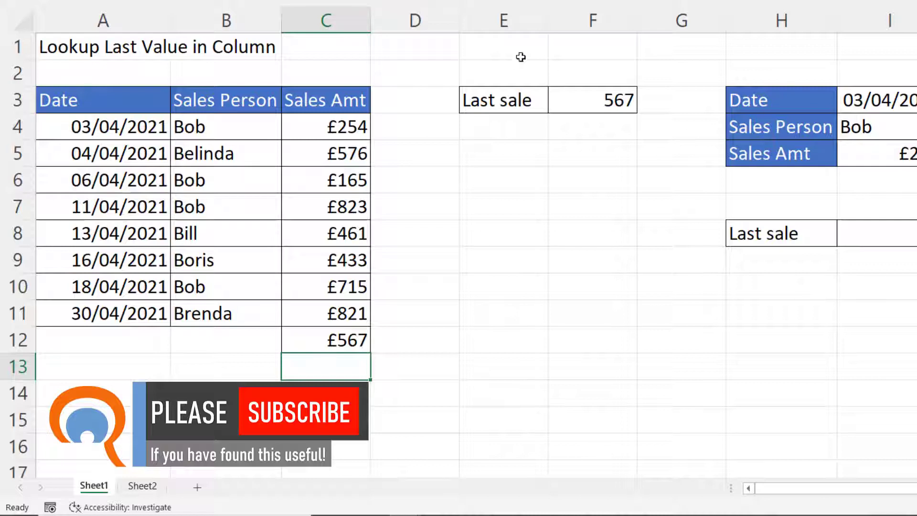
# Replace both C4:C20 references in F3's LOOKUP formula with C:C, so it returns 567
pyautogui.doubleClick(621, 100)
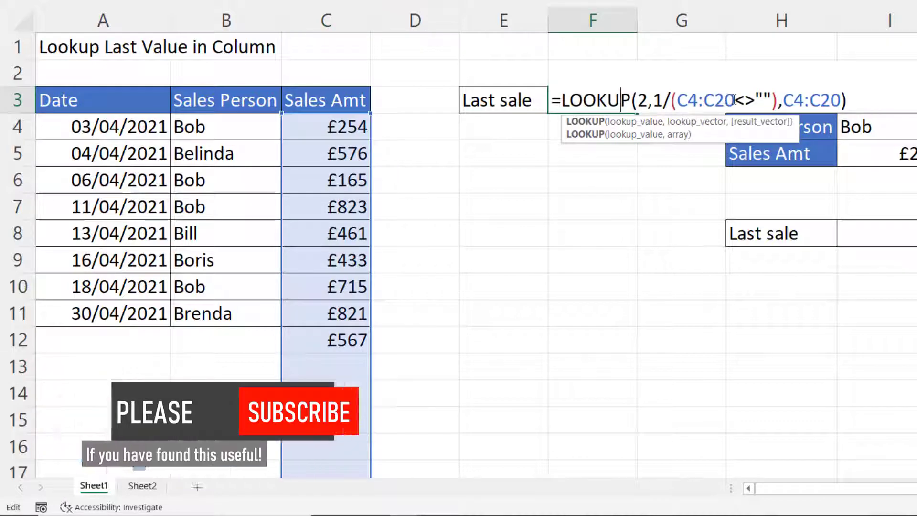
pyautogui.moveTo(735, 100); pyautogui.dragTo(677, 100)
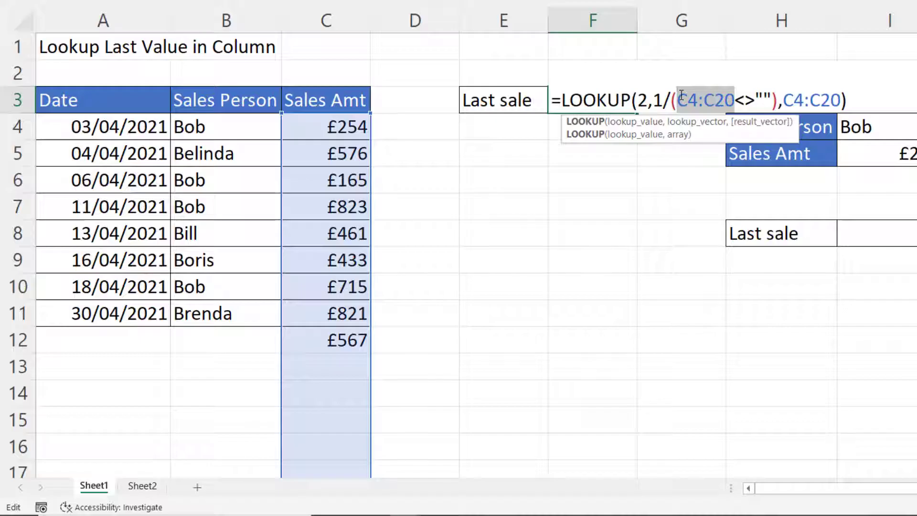
pyautogui.click(356, 23)
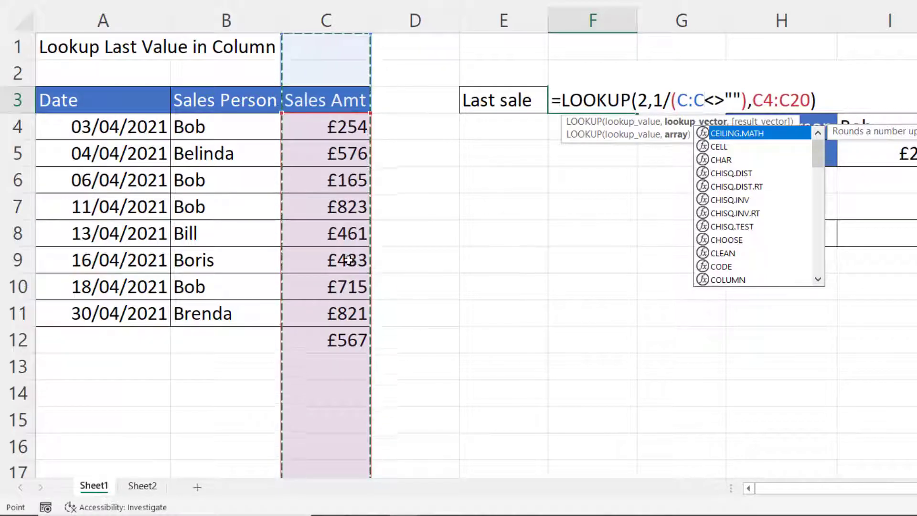
pyautogui.moveTo(753, 99); pyautogui.dragTo(811, 100)
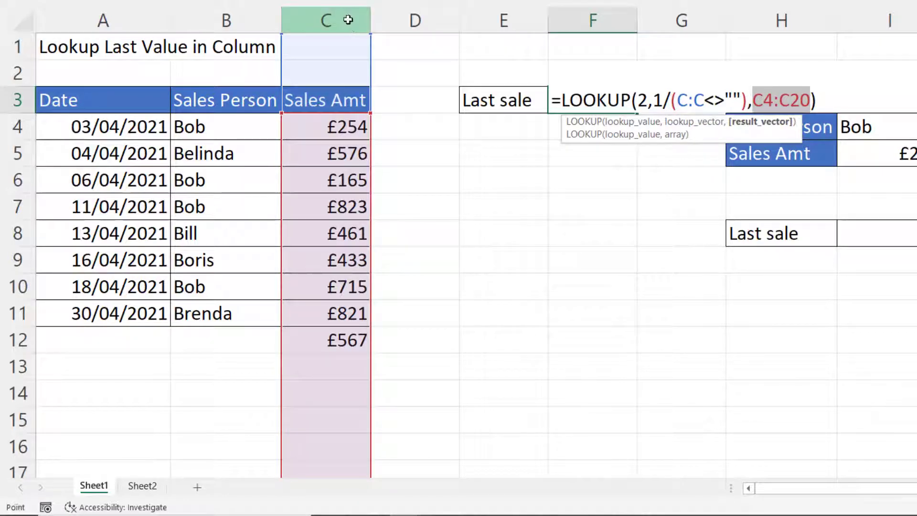
pyautogui.click(348, 20)
pyautogui.press('Return')
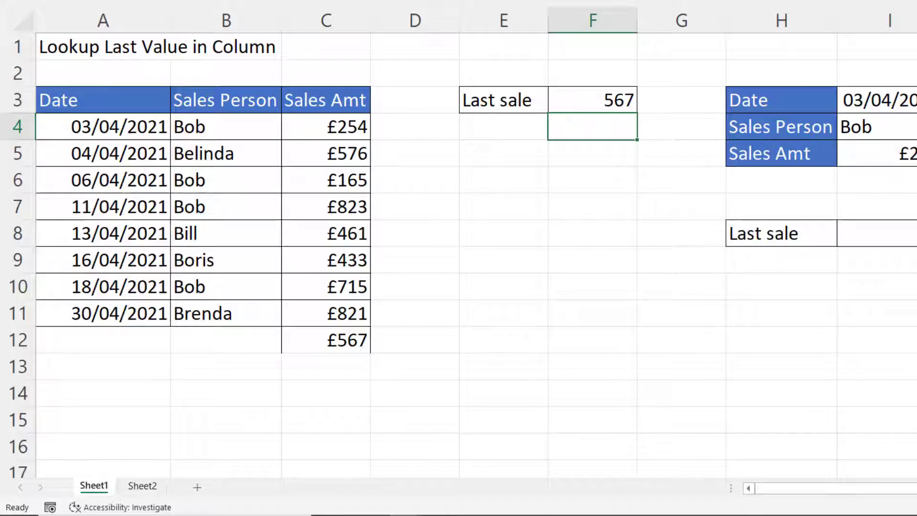
# Enter =LOOKUP(2,1/(I5:P5<>""),I5:P5) in I8, returning 821, and reopen it for review
pyautogui.hscroll(5, 452, 201)
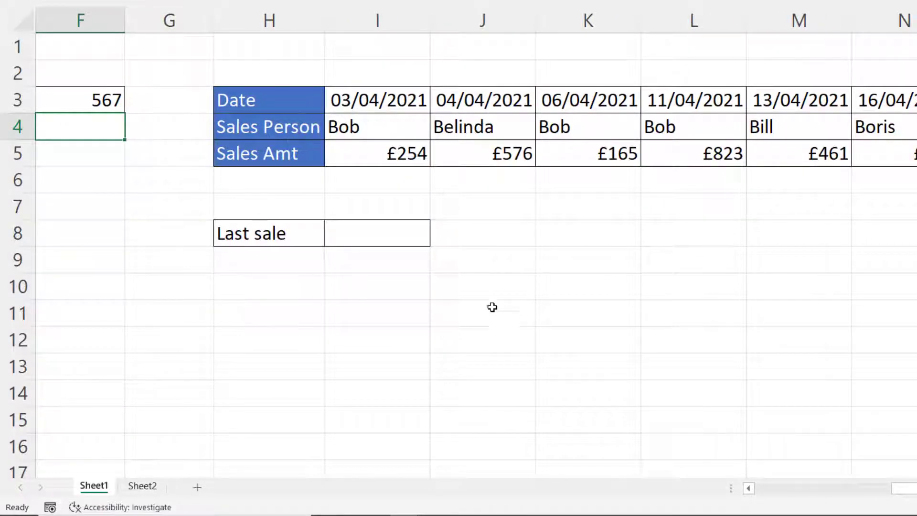
pyautogui.click(382, 233)
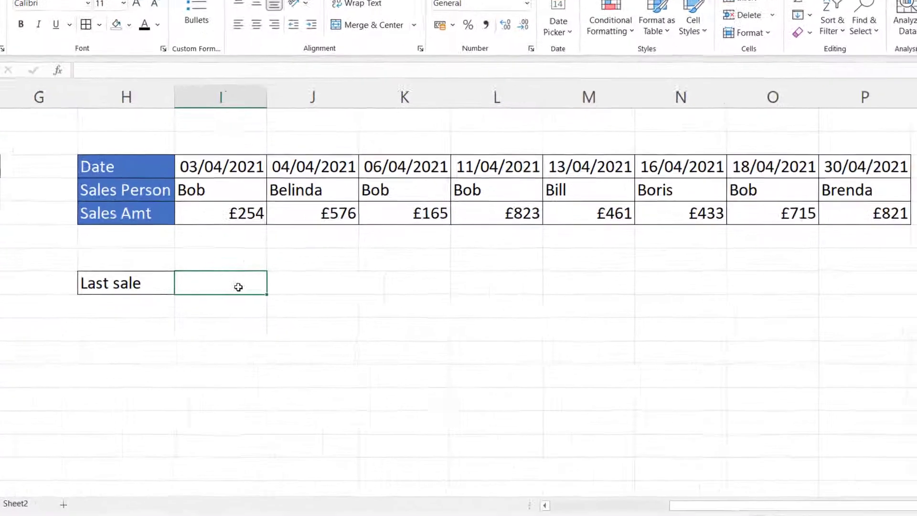
pyautogui.write('=look')
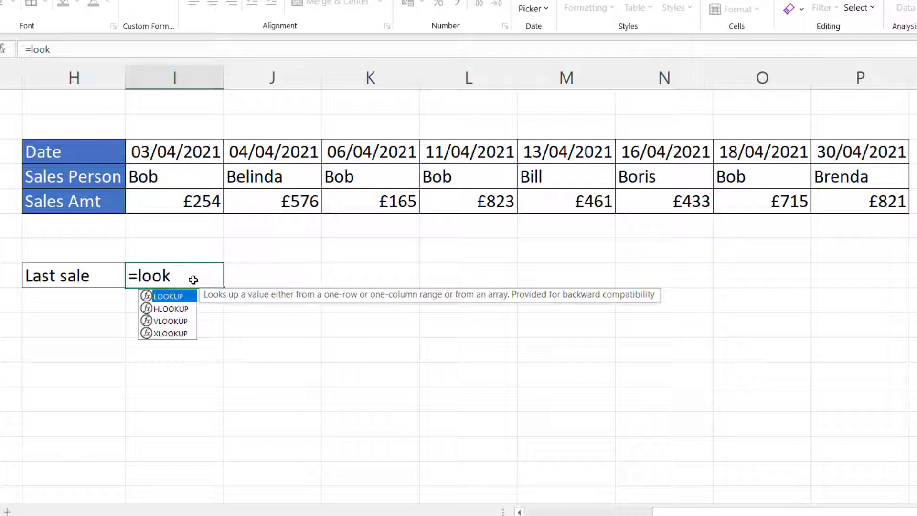
pyautogui.write('up(')
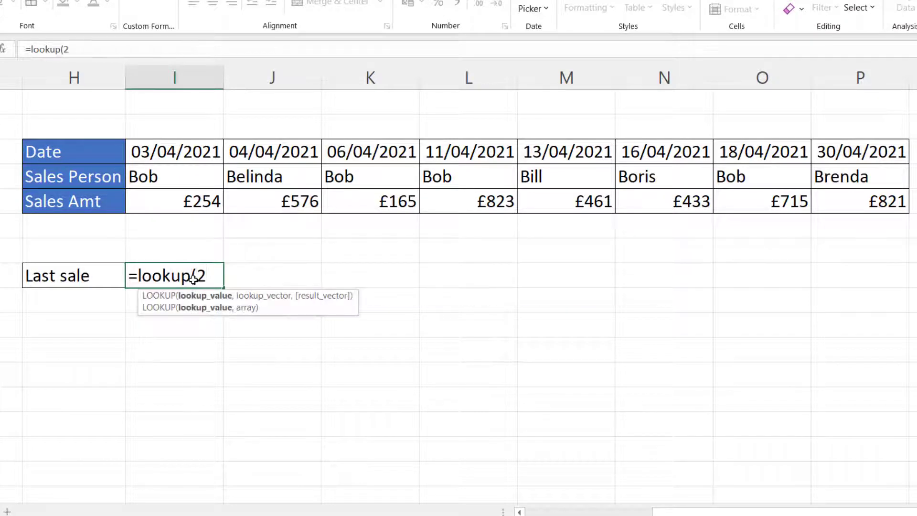
pyautogui.write('2,')
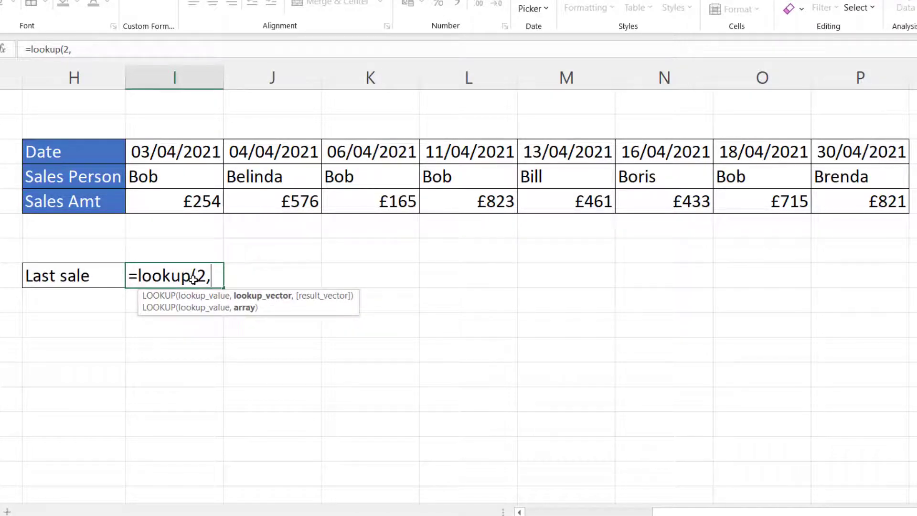
pyautogui.write('1/(')
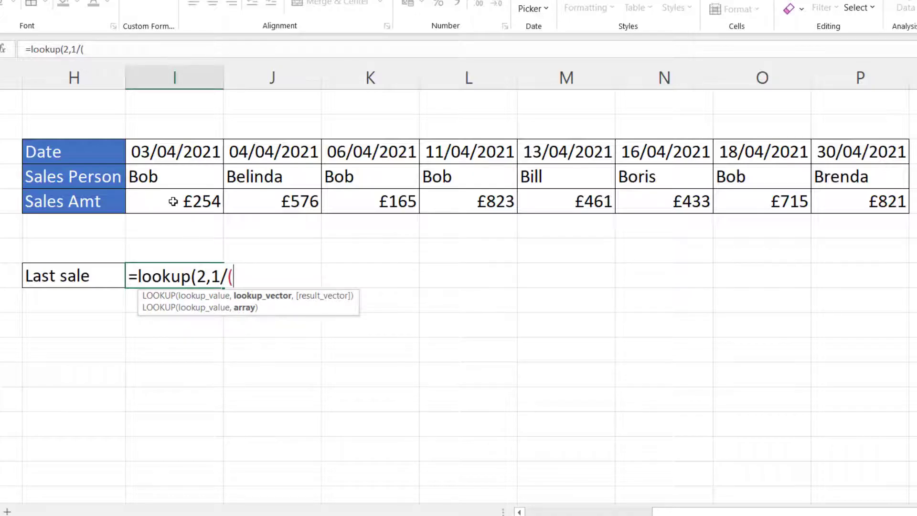
pyautogui.moveTo(177, 203); pyautogui.dragTo(836, 206)
pyautogui.write('<>')
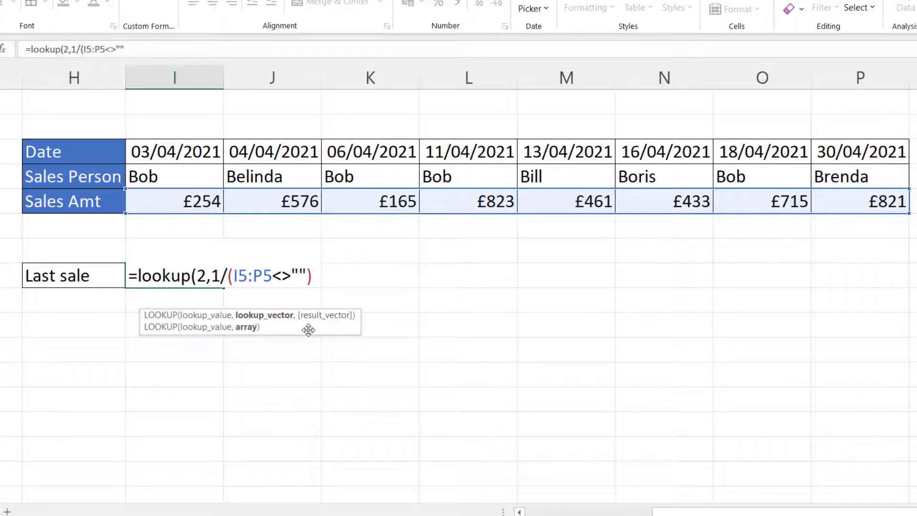
pyautogui.write('""),')
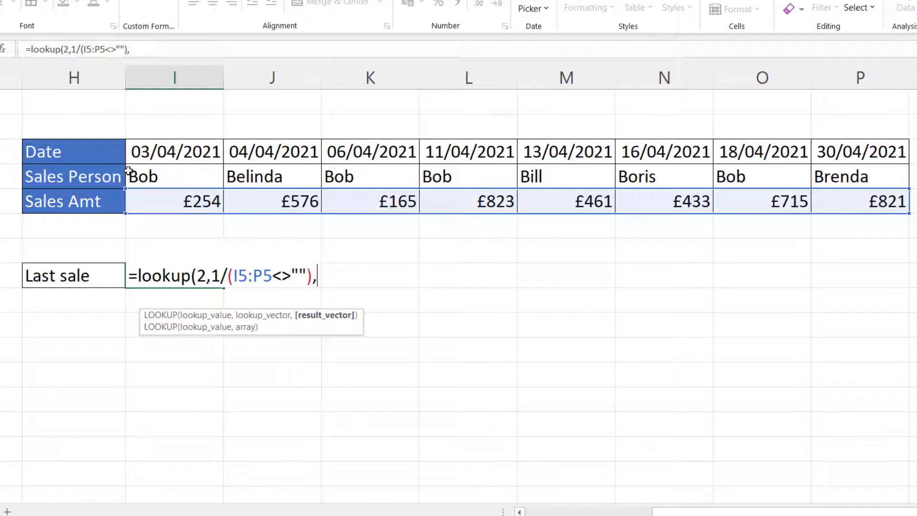
pyautogui.moveTo(185, 202); pyautogui.dragTo(832, 199)
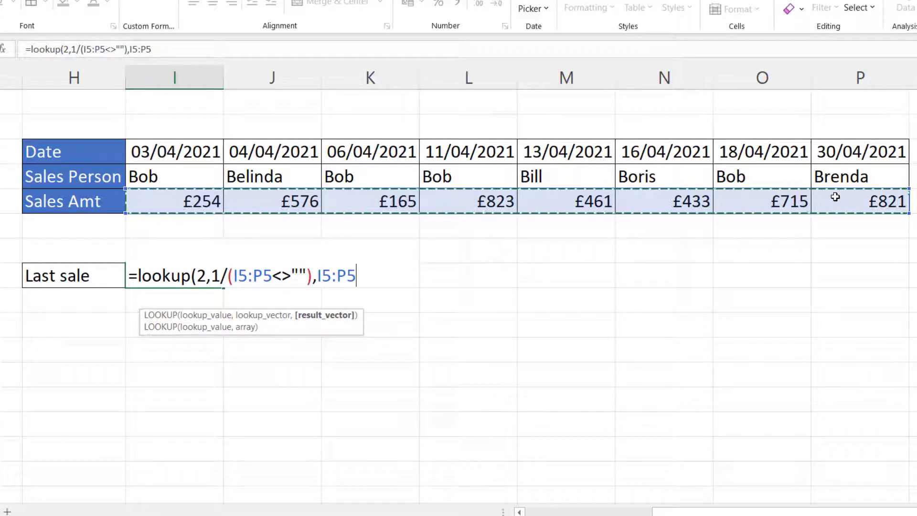
pyautogui.write(')')
pyautogui.press('Return')
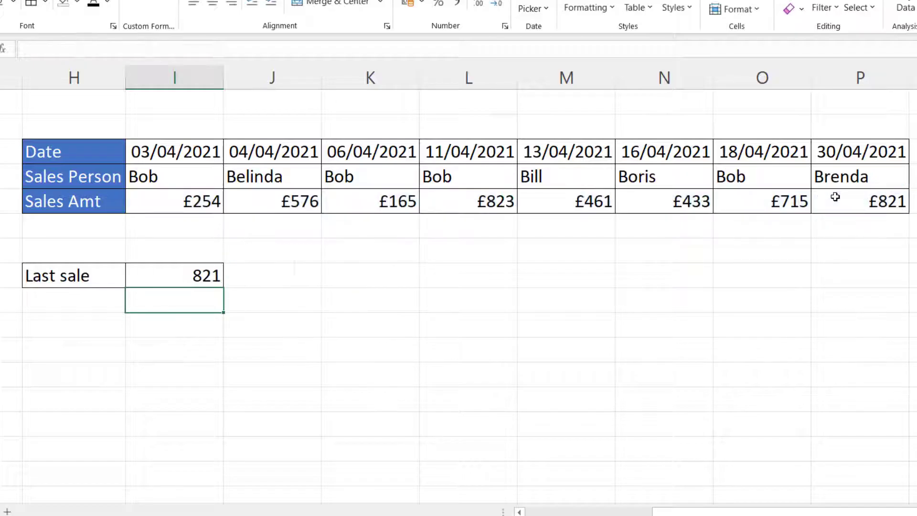
pyautogui.doubleClick(203, 276)
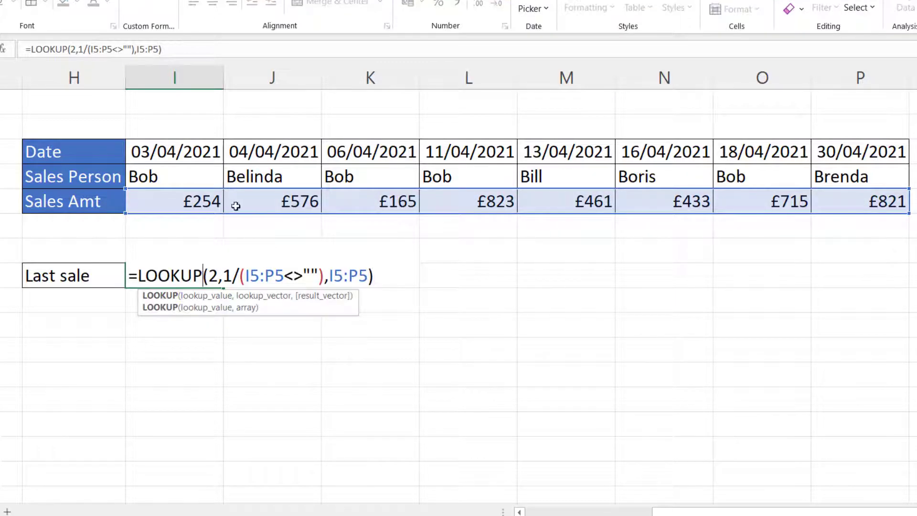